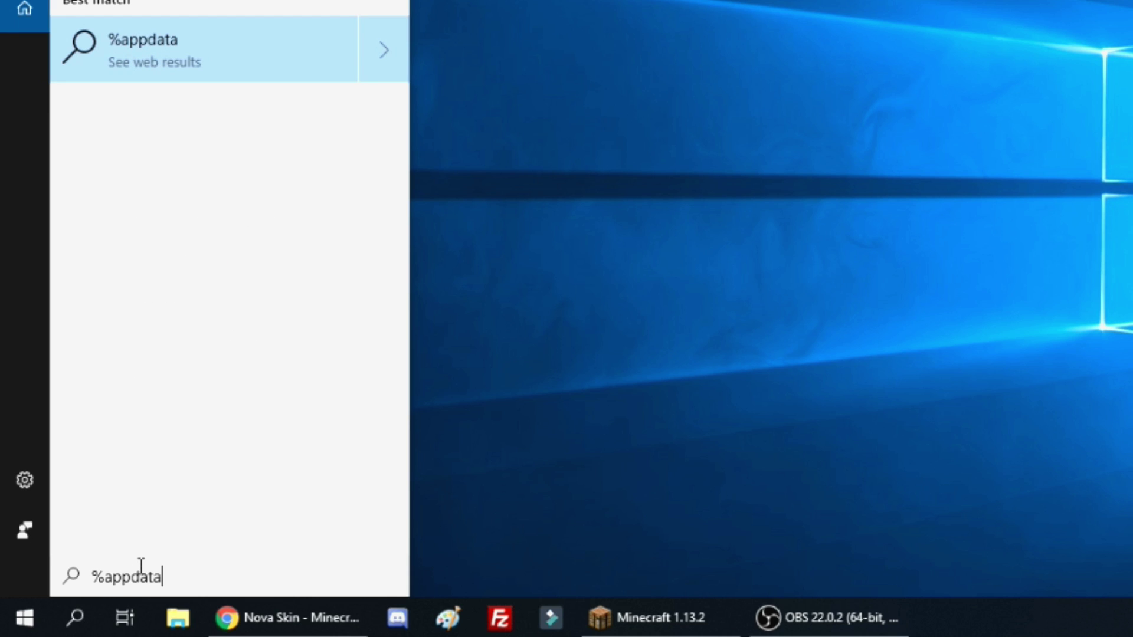
# Open the %appdata% folder and create a desktop shortcut to the .minecraft folder inside it
pyautogui.write('%')
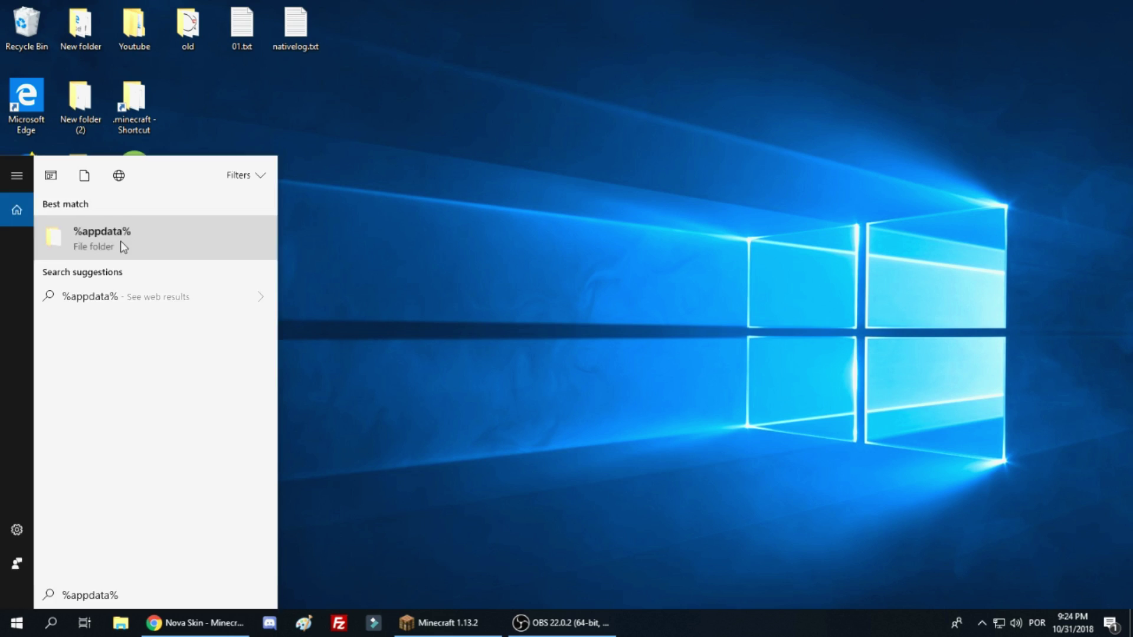
pyautogui.click(179, 61)
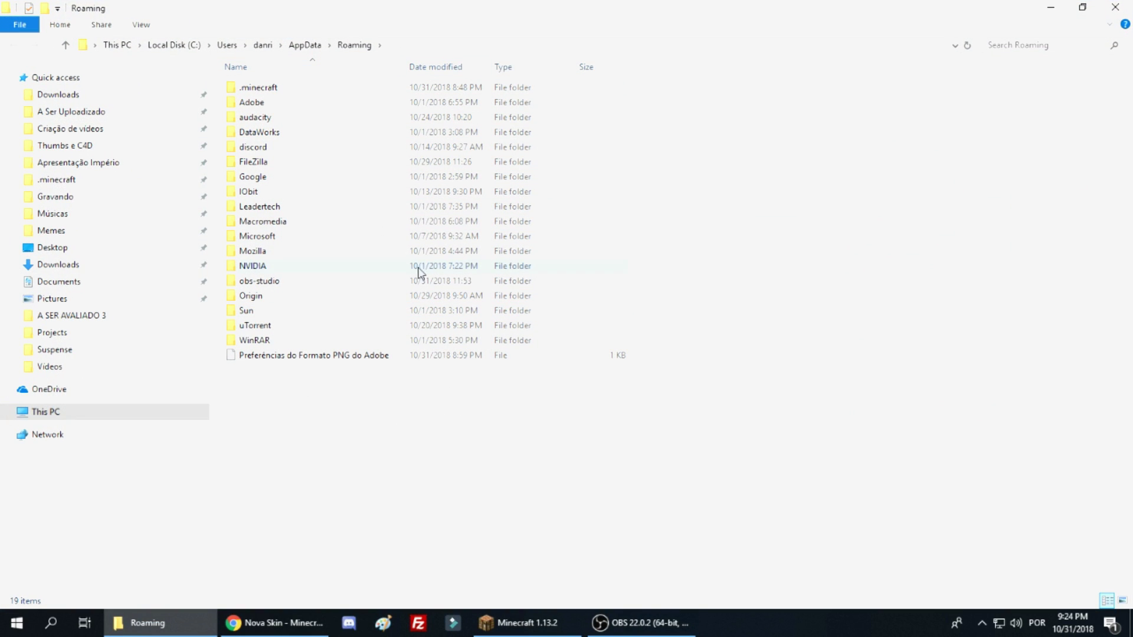
pyautogui.rightClick(277, 90)
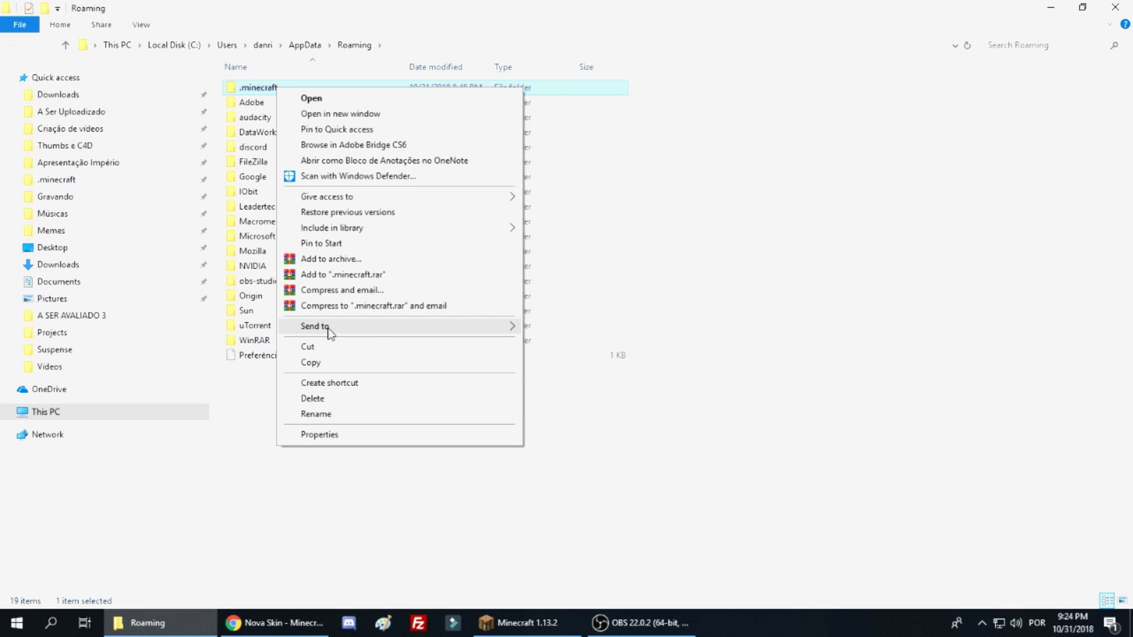
pyautogui.moveTo(371, 328)
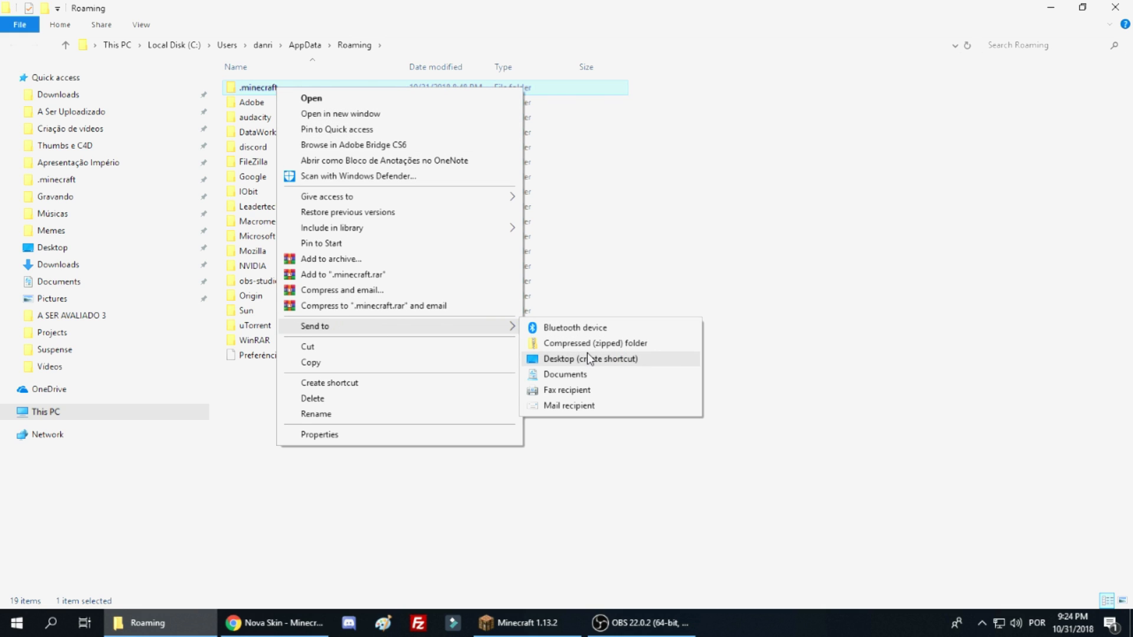
pyautogui.click(613, 358)
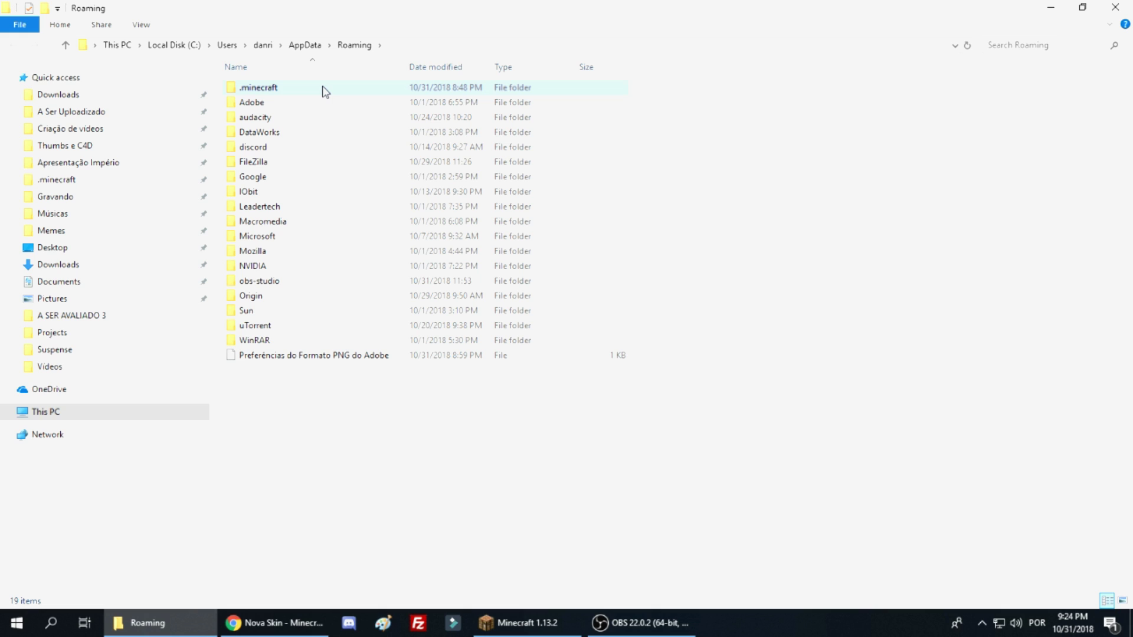
# Open the 1.13.2 folder inside the versions folder of .minecraft
pyautogui.doubleClick(276, 92)
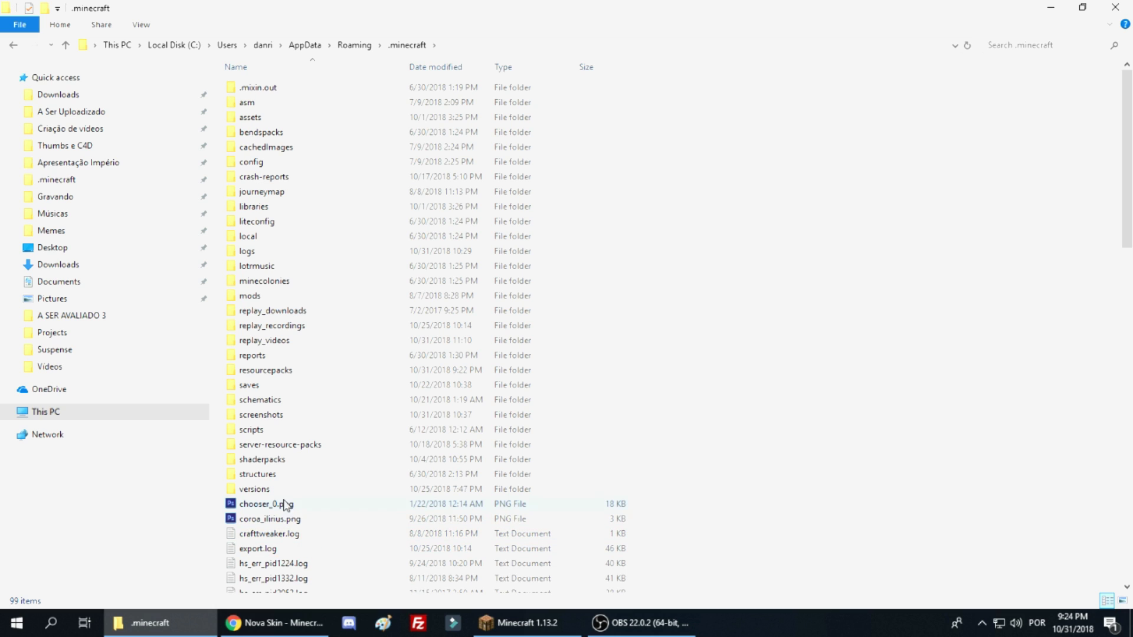
pyautogui.click(258, 491)
pyautogui.doubleClick(256, 491)
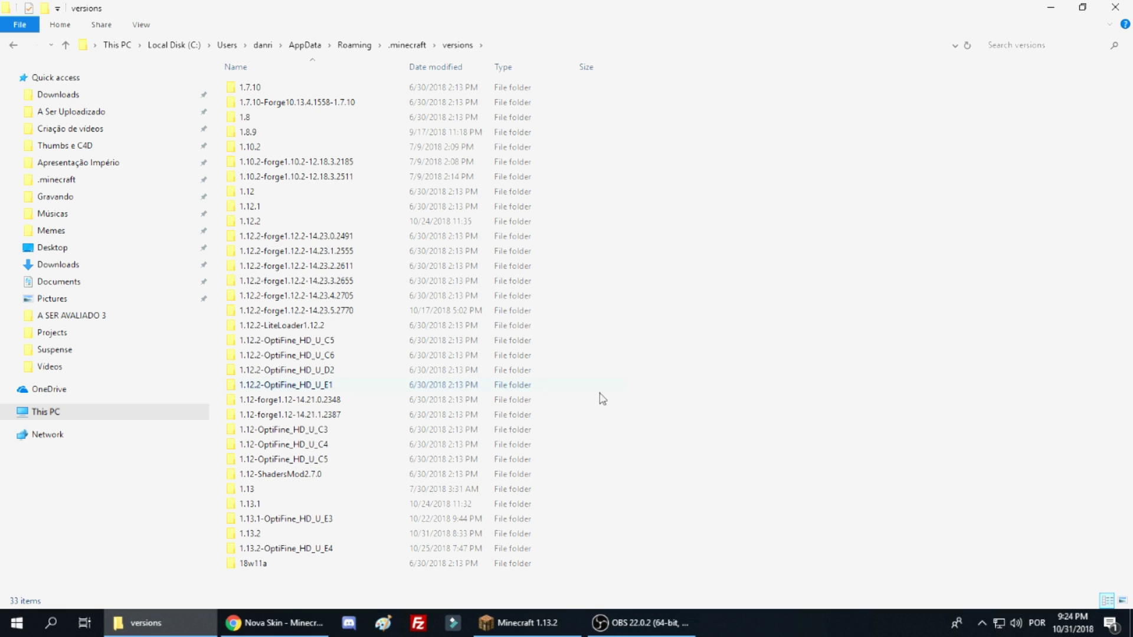
pyautogui.click(234, 536)
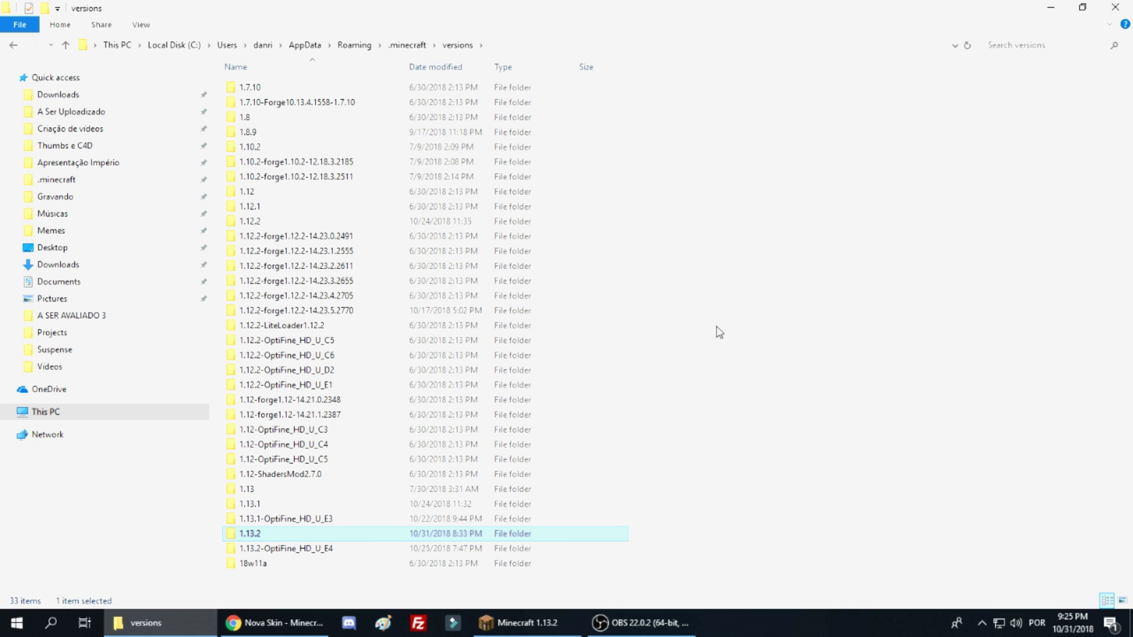
pyautogui.doubleClick(260, 534)
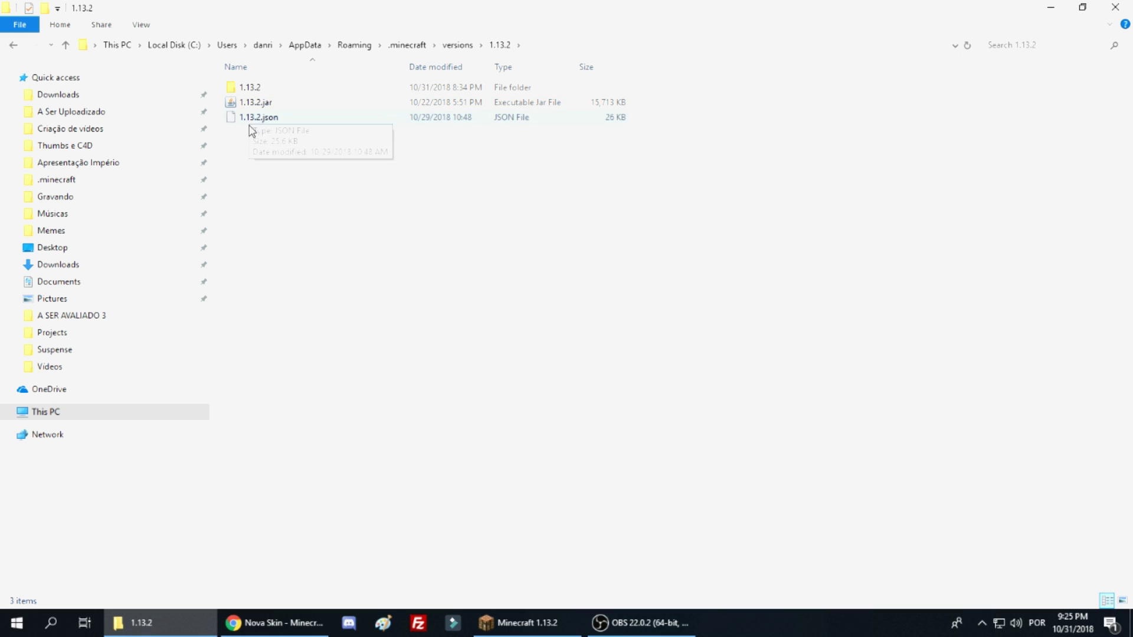
# Look over 1.13.2.jar and 1.13.2.json and the extraction options offered for the jar, leaving it unextracted
pyautogui.moveTo(251, 135); pyautogui.dragTo(261, 107)
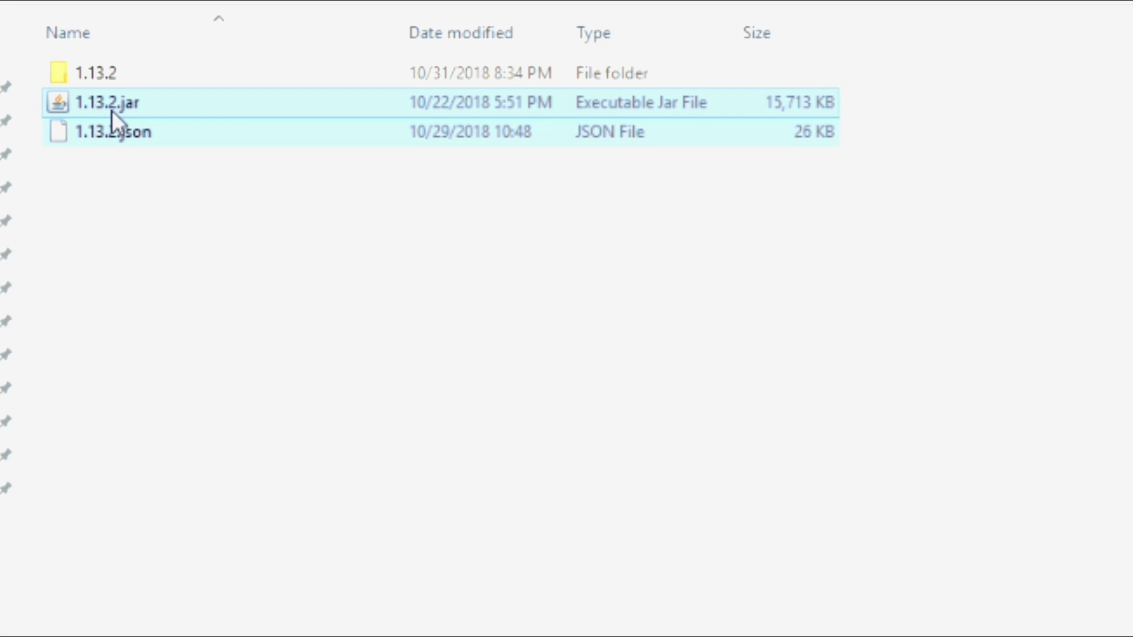
pyautogui.click(159, 257)
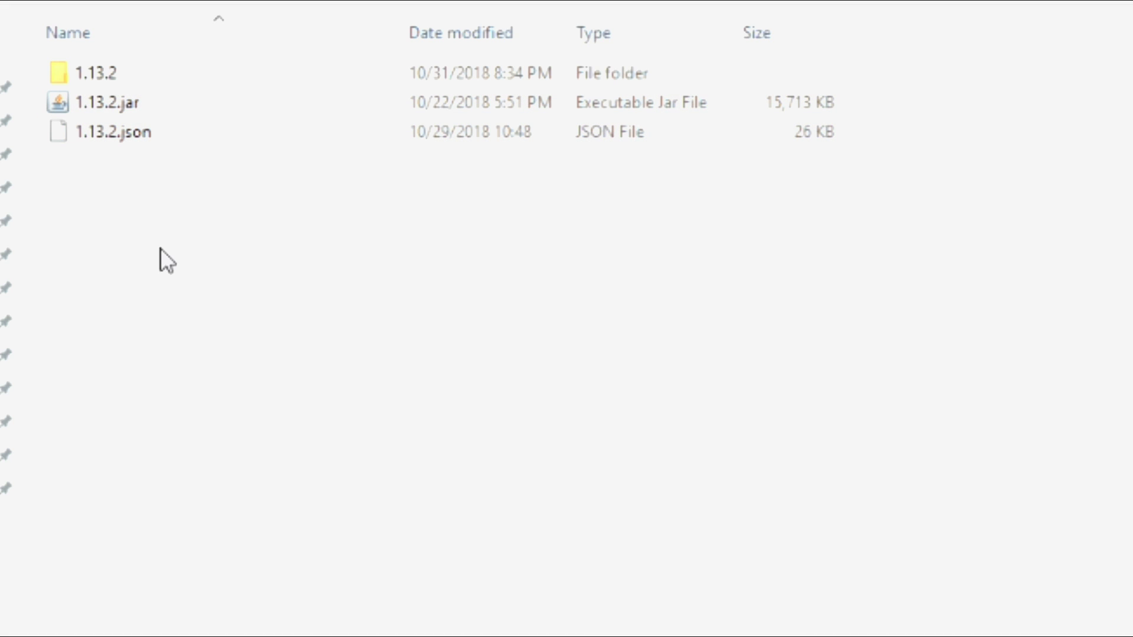
pyautogui.click(134, 101)
pyautogui.rightClick(135, 100)
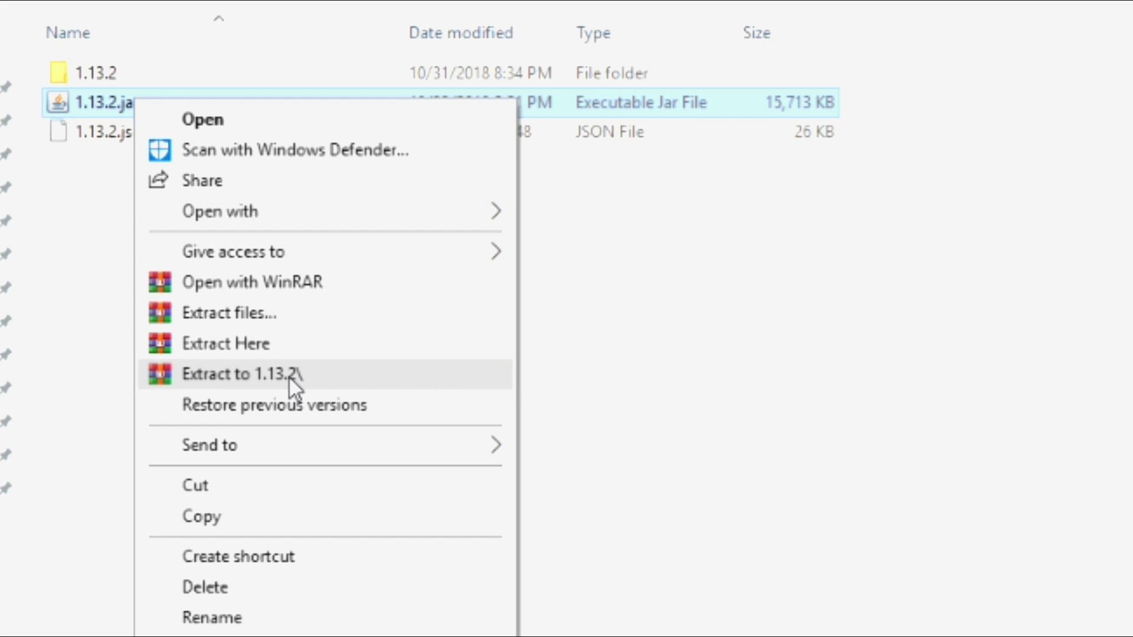
pyautogui.click(637, 378)
# Copy the minecraft folder from the assets folder inside the extracted 1.13.2 folder
pyautogui.click(131, 74)
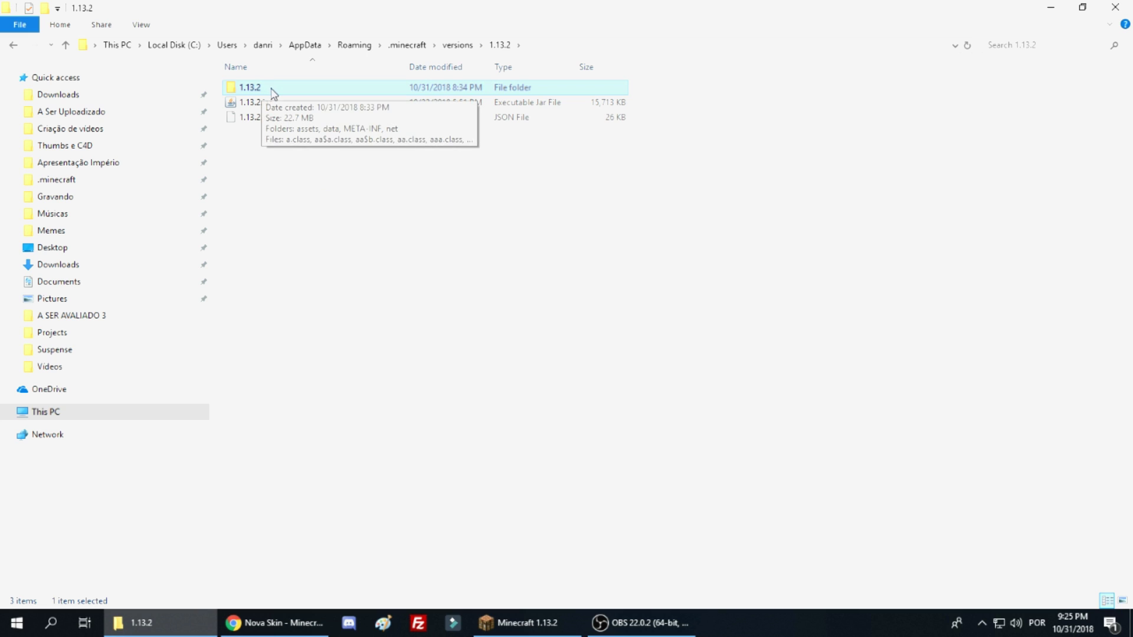
pyautogui.doubleClick(273, 94)
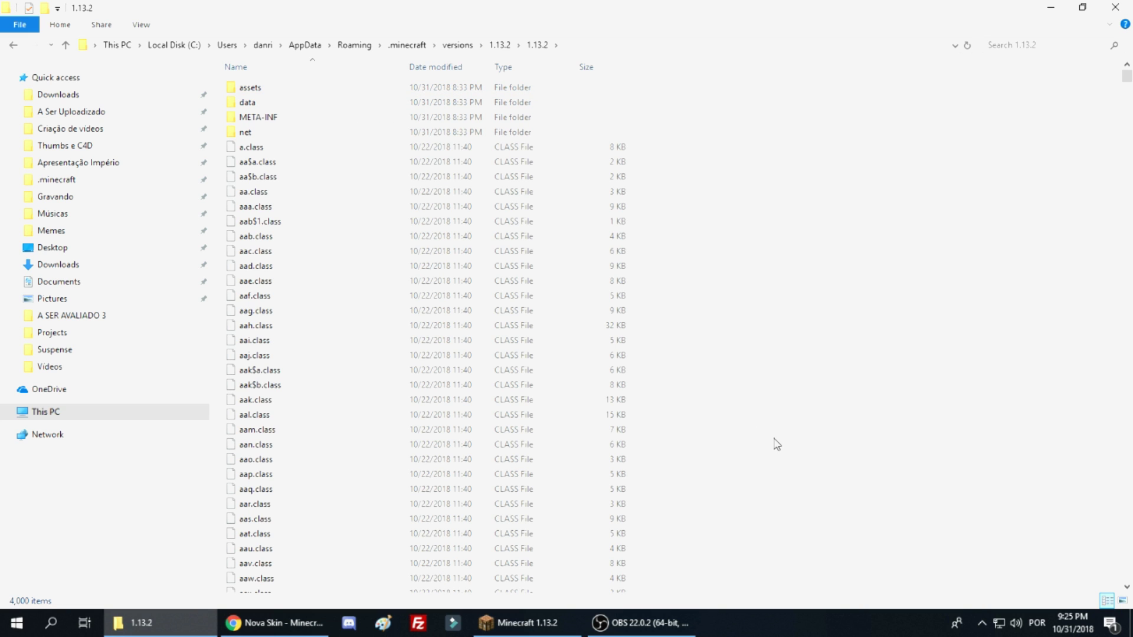
pyautogui.scroll(-3, 733, 360)
pyautogui.scroll(3, 733, 360)
pyautogui.doubleClick(266, 92)
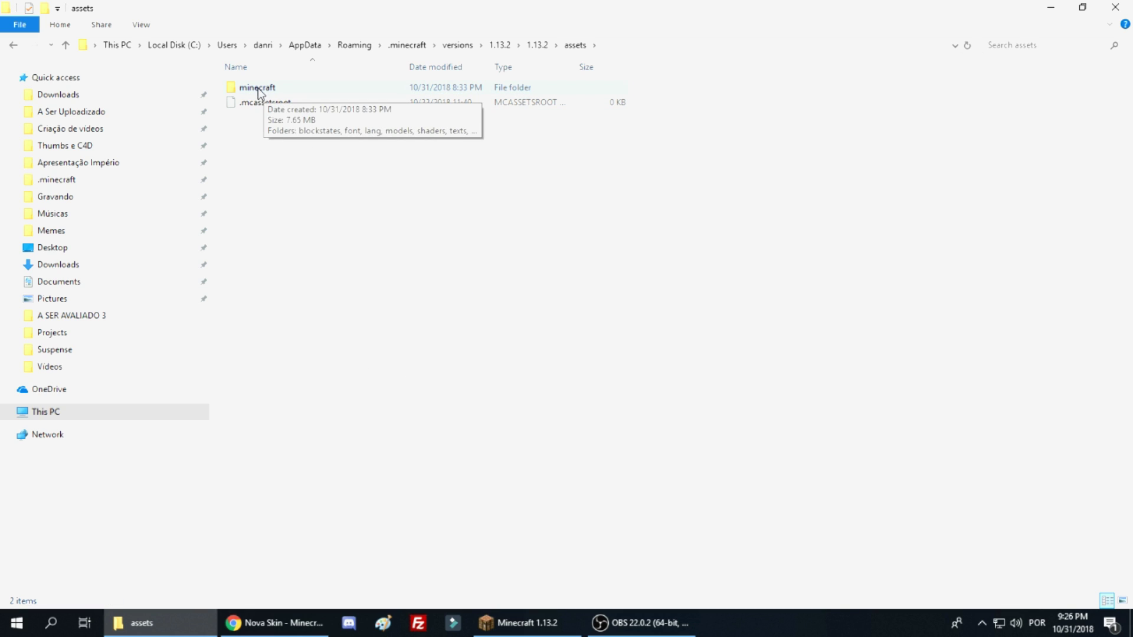
pyautogui.click(257, 89)
pyautogui.rightClick(257, 87)
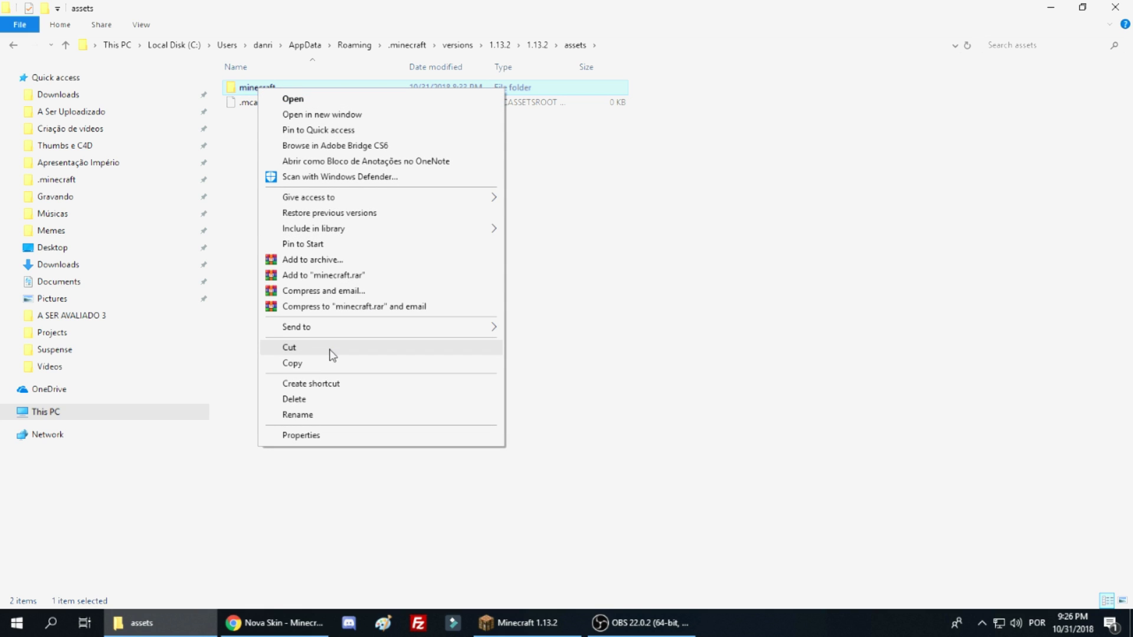
pyautogui.click(329, 365)
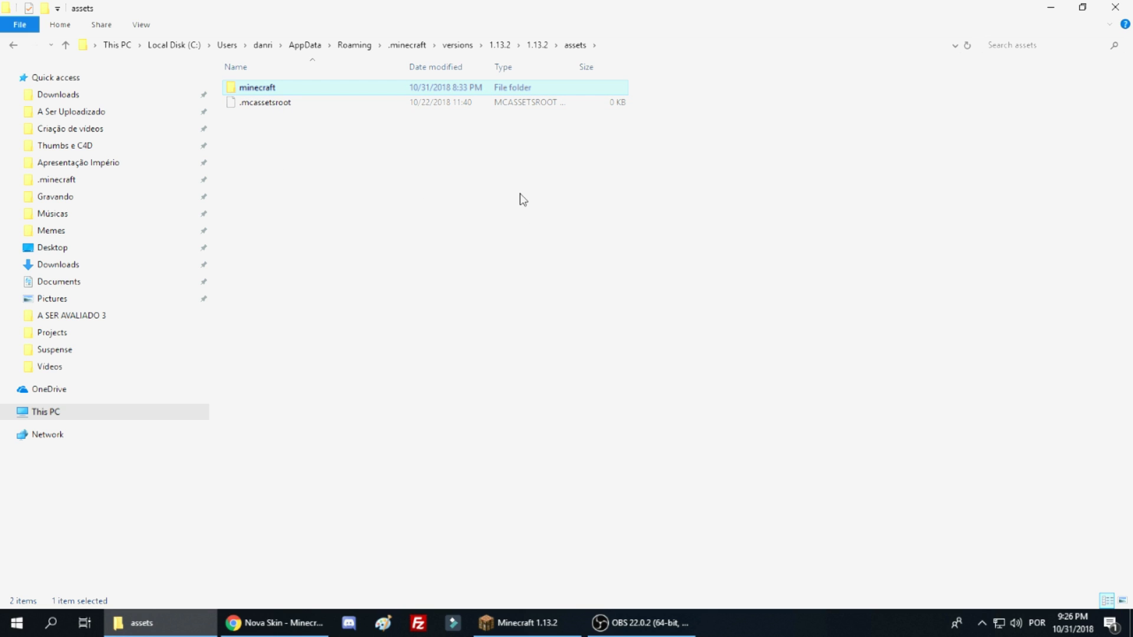
pyautogui.click(425, 144)
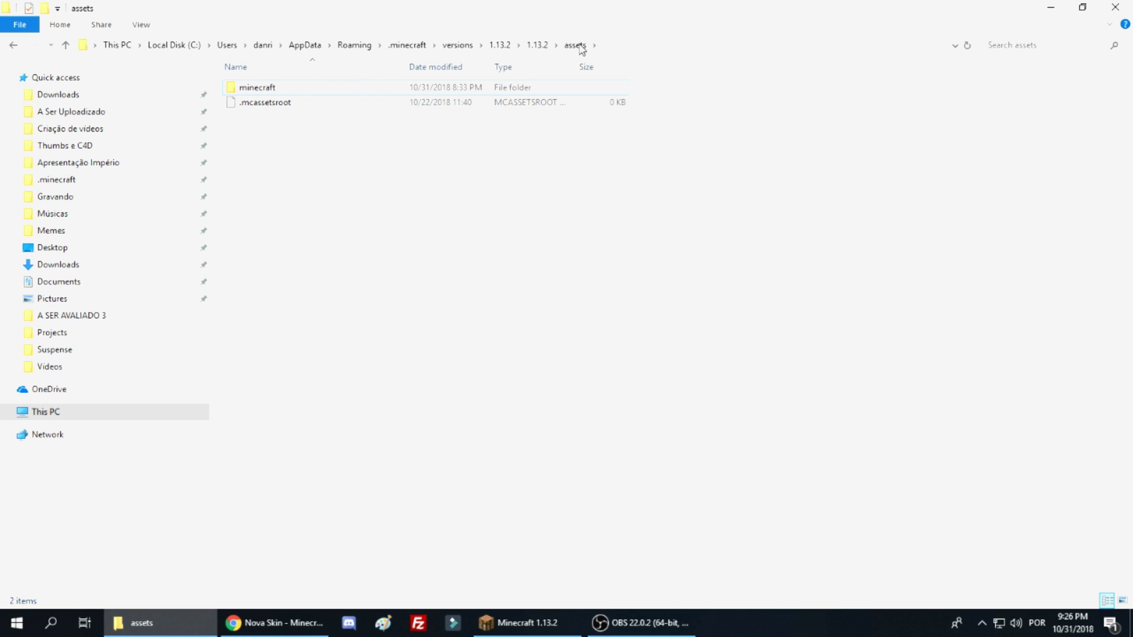
# Paste the copied minecraft folder into the assets folder of the TUTORIAL pack in .minecraft's resourcepacks
pyautogui.click(411, 47)
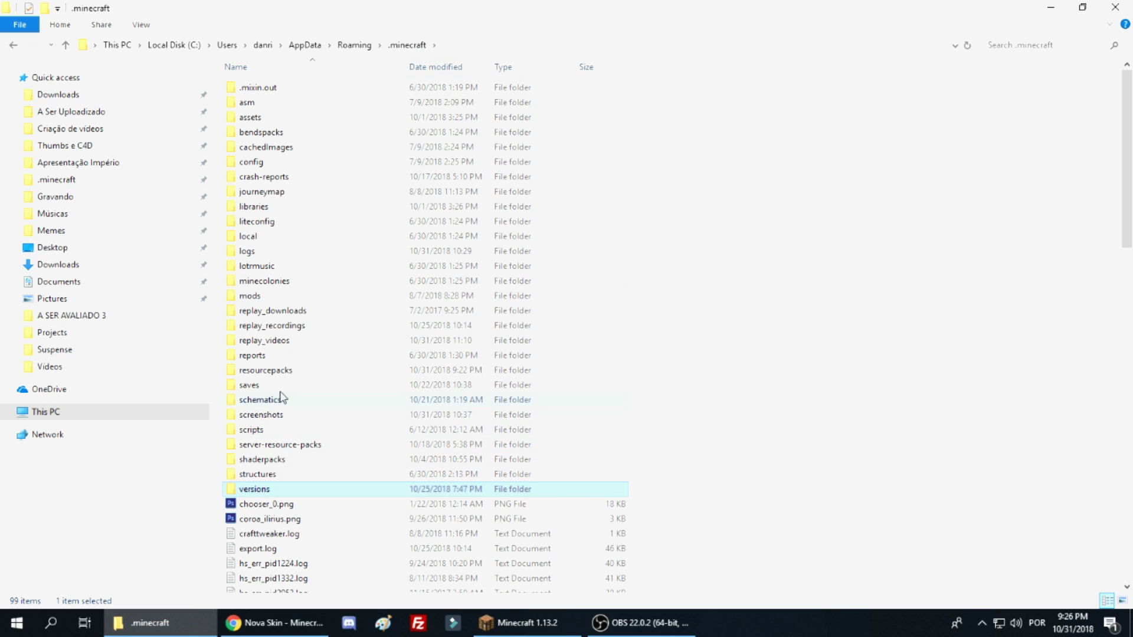
pyautogui.doubleClick(281, 370)
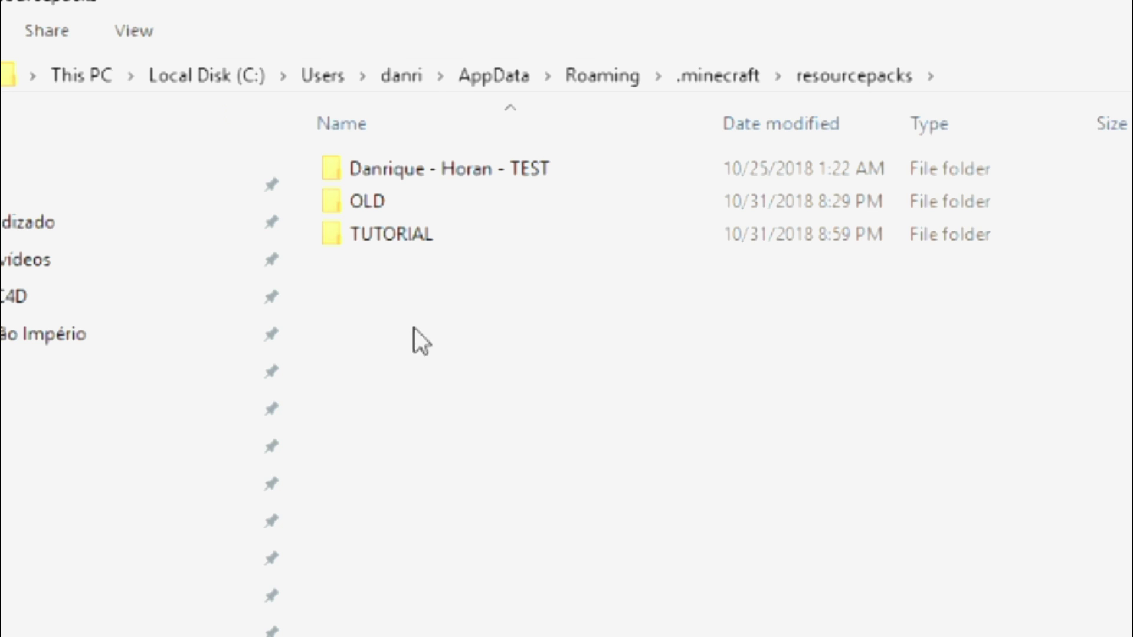
pyautogui.moveTo(384, 243)
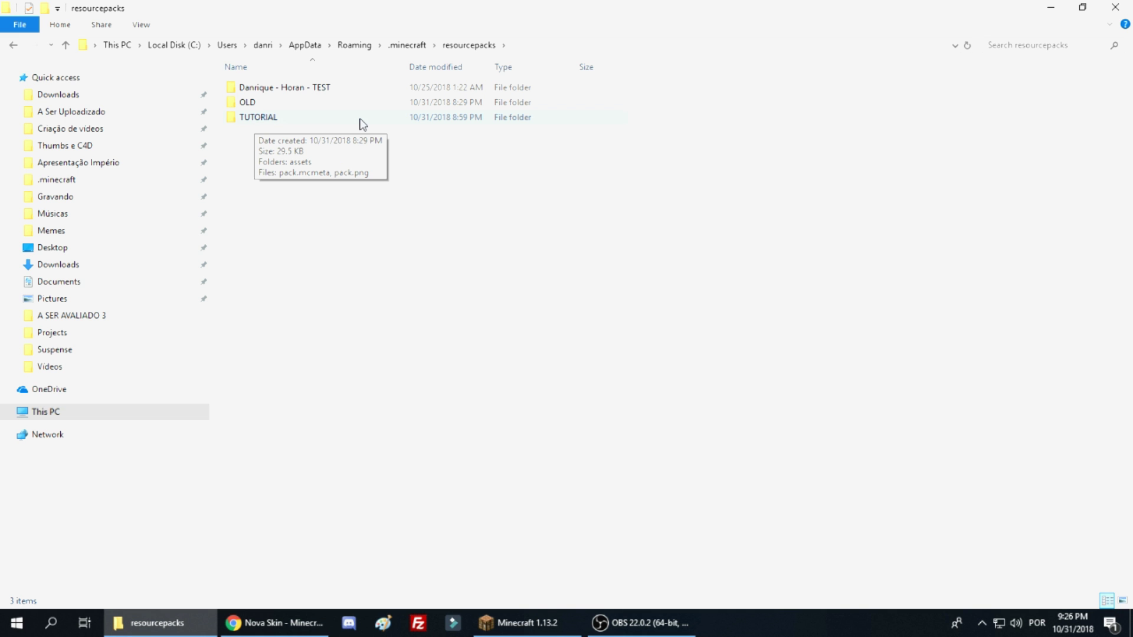
pyautogui.doubleClick(313, 122)
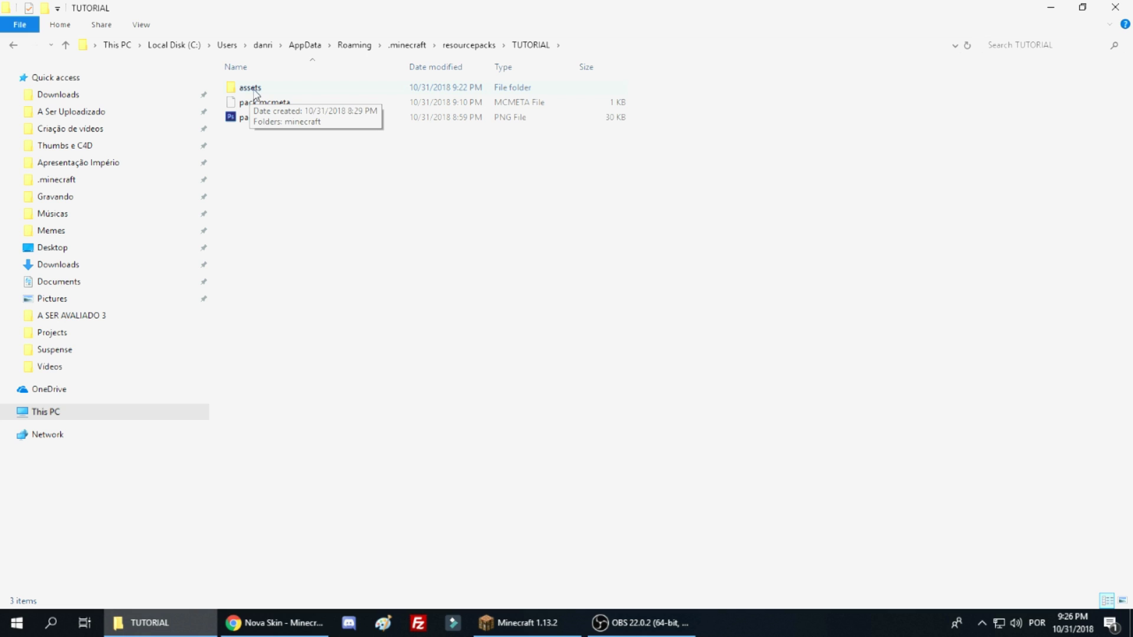
pyautogui.doubleClick(253, 89)
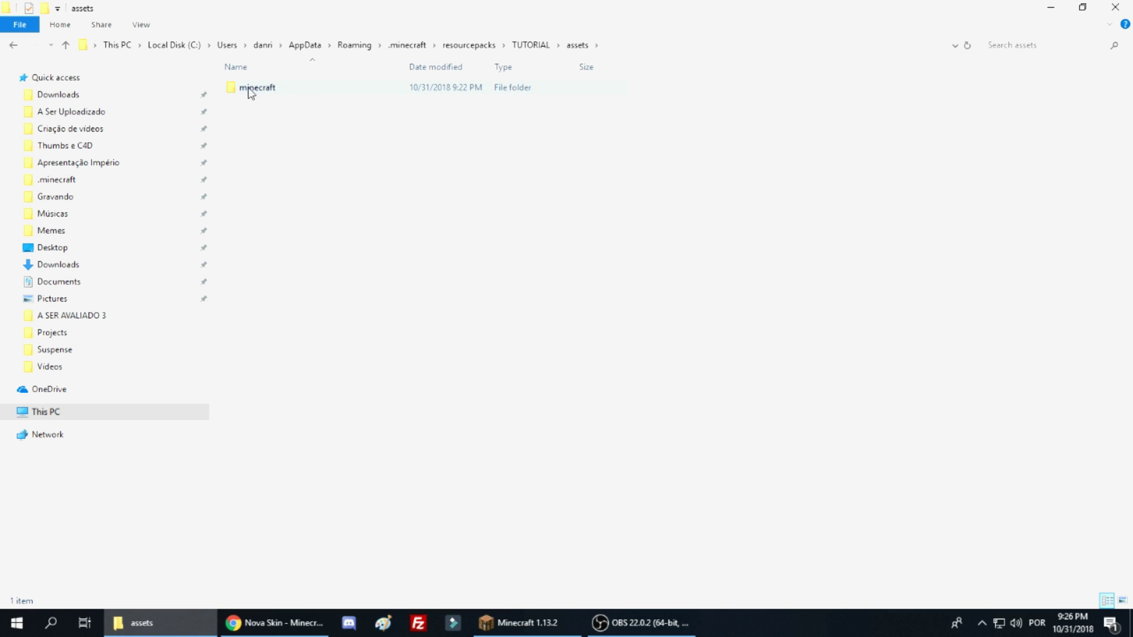
pyautogui.moveTo(264, 91)
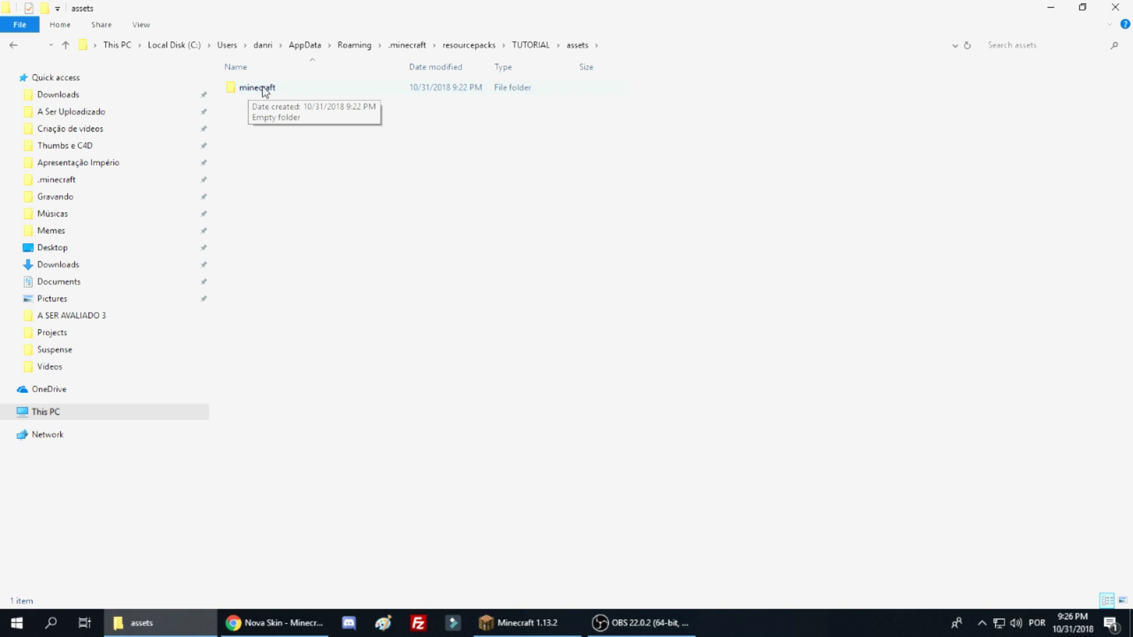
pyautogui.rightClick(316, 239)
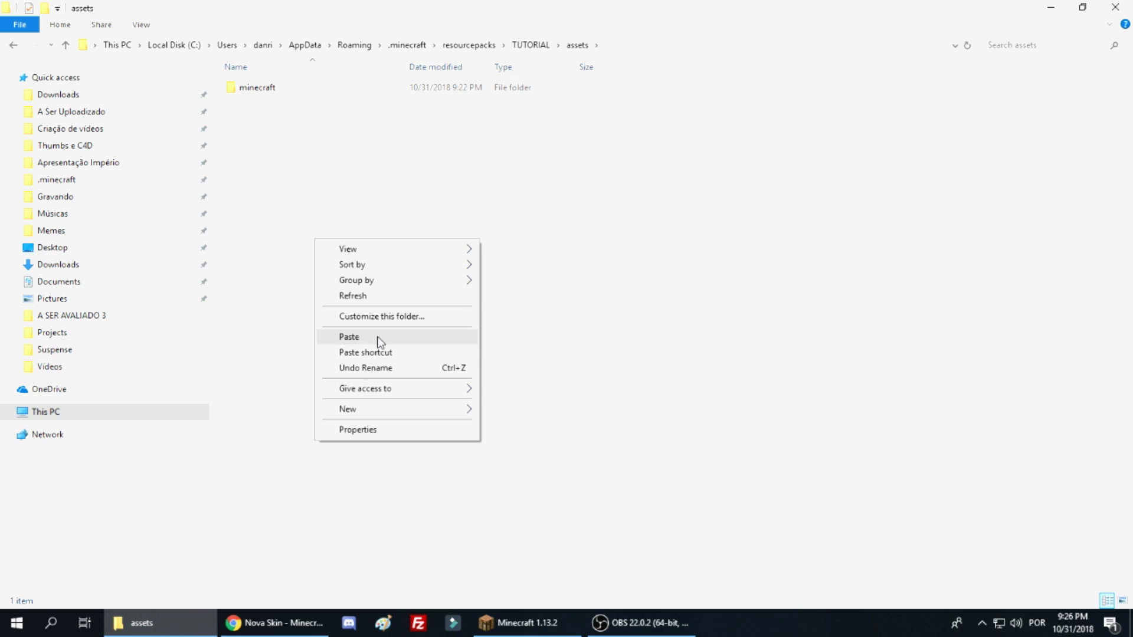
pyautogui.click(378, 337)
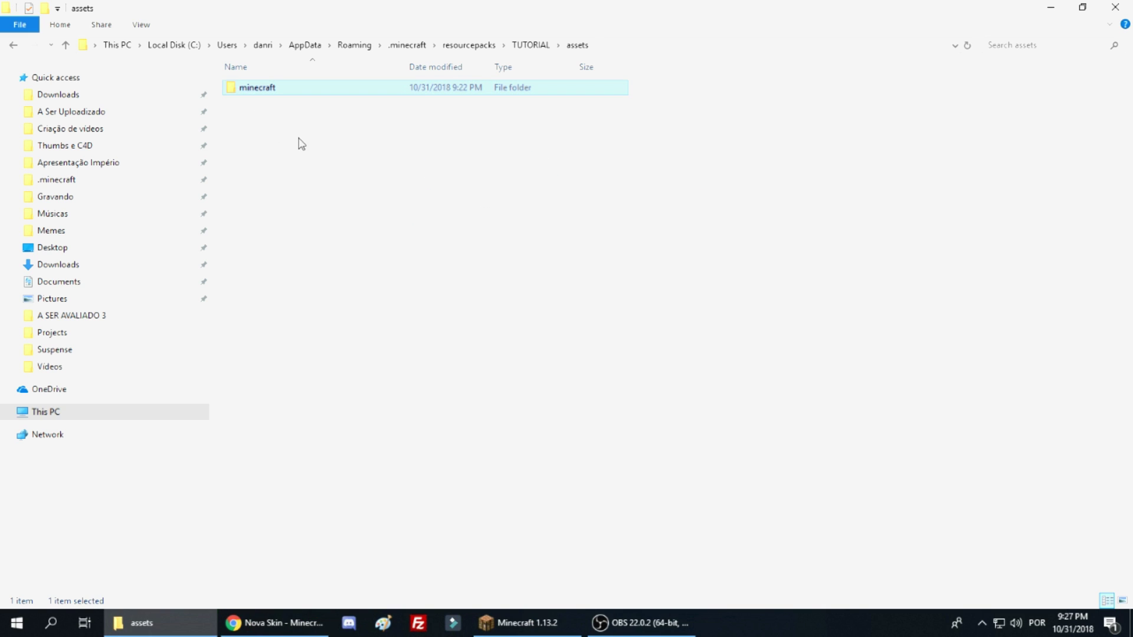
pyautogui.click(394, 160)
# Return to the TUTORIAL pack folder and open its pack.mcmeta file with Notepad
pyautogui.click(529, 47)
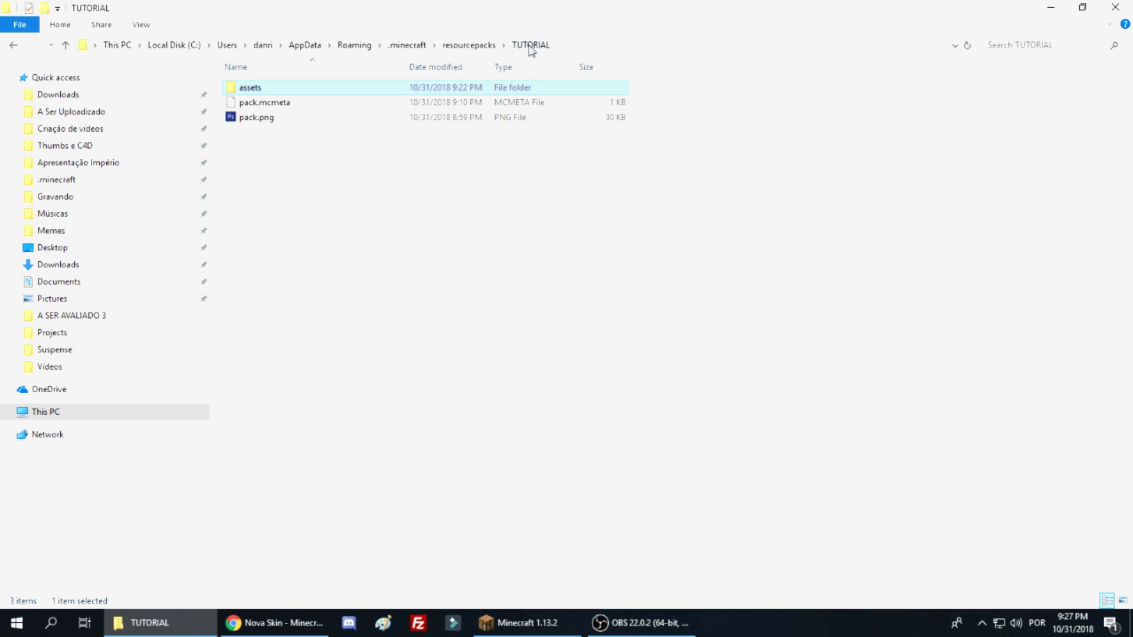
pyautogui.click(477, 45)
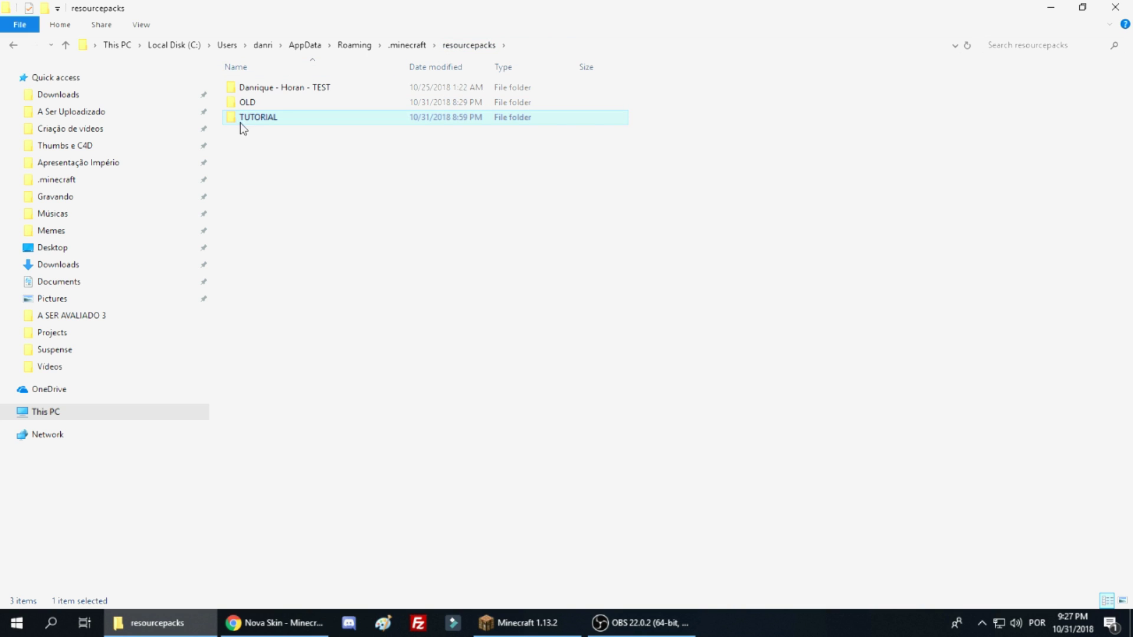
pyautogui.doubleClick(278, 120)
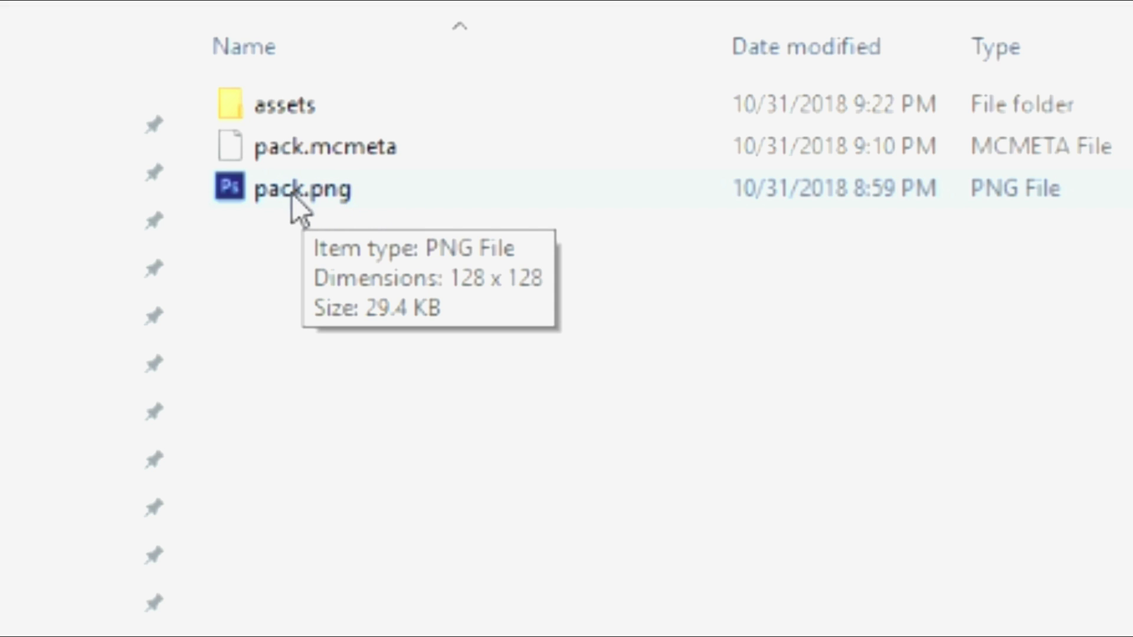
pyautogui.doubleClick(317, 156)
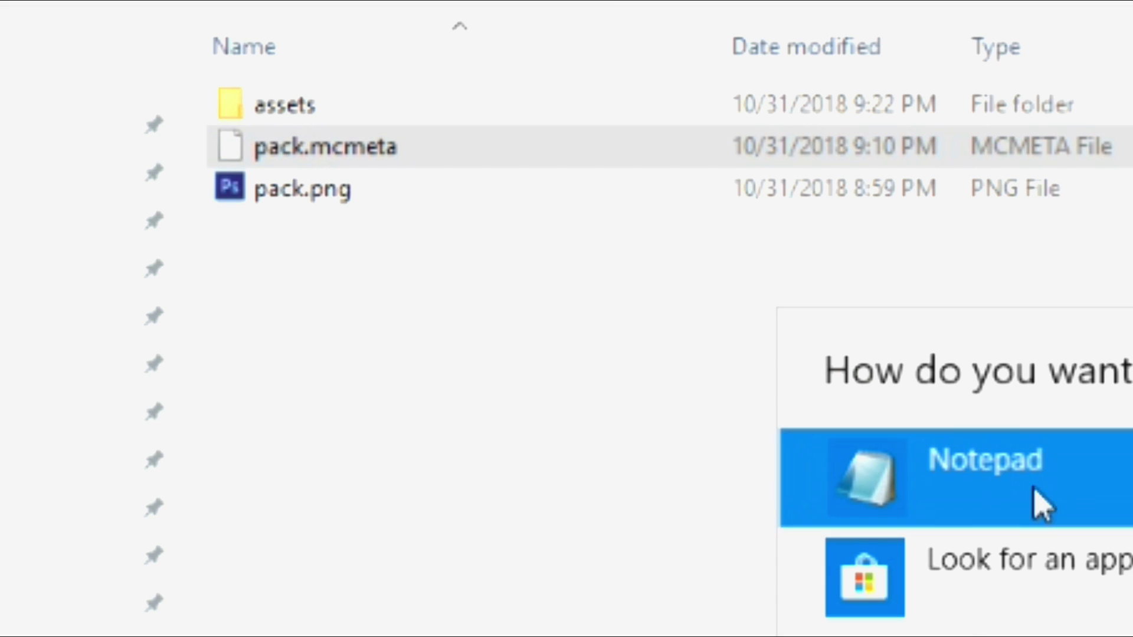
pyautogui.click(1040, 504)
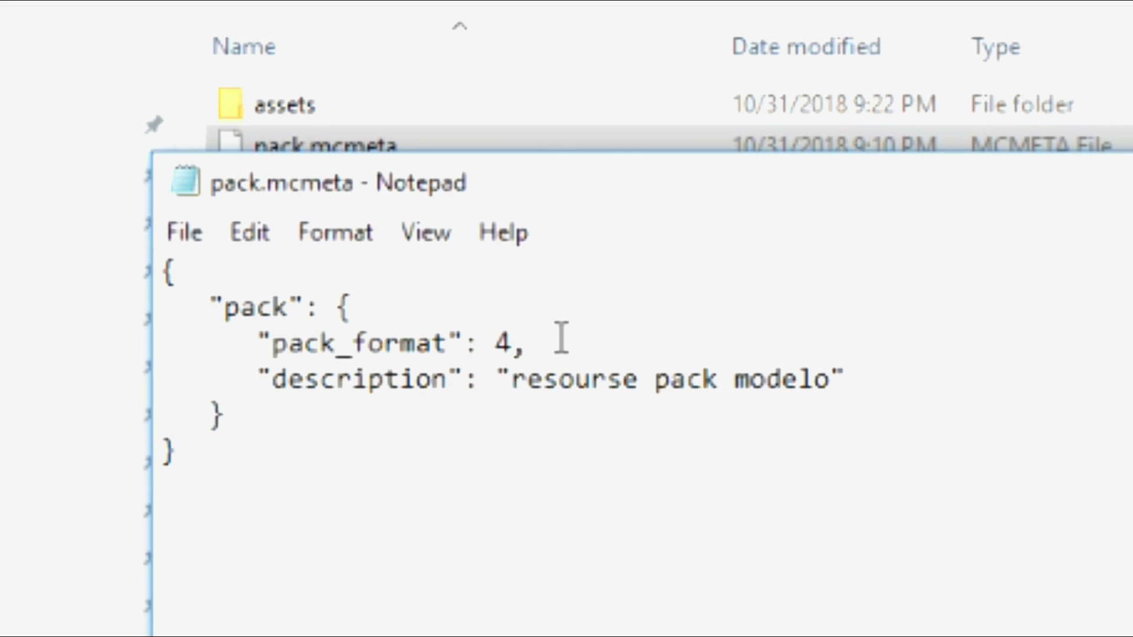
# Review the pack_format number and the description text in pack.mcmeta, and close the file without saving changes
pyautogui.click(525, 342)
pyautogui.press('BackSpace')
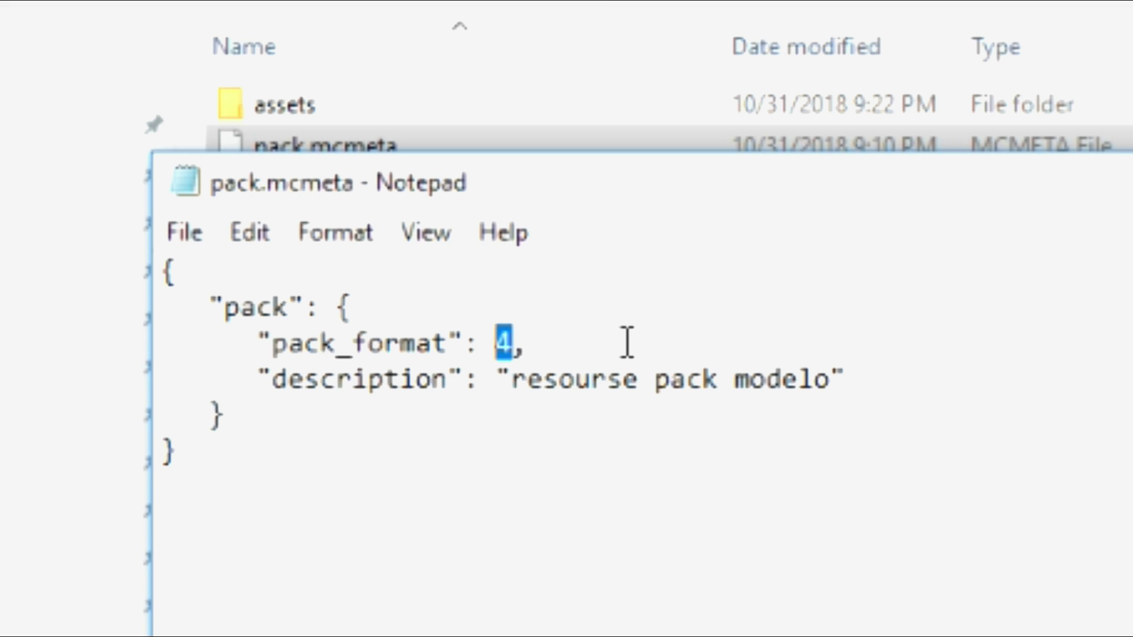
pyautogui.click(533, 347)
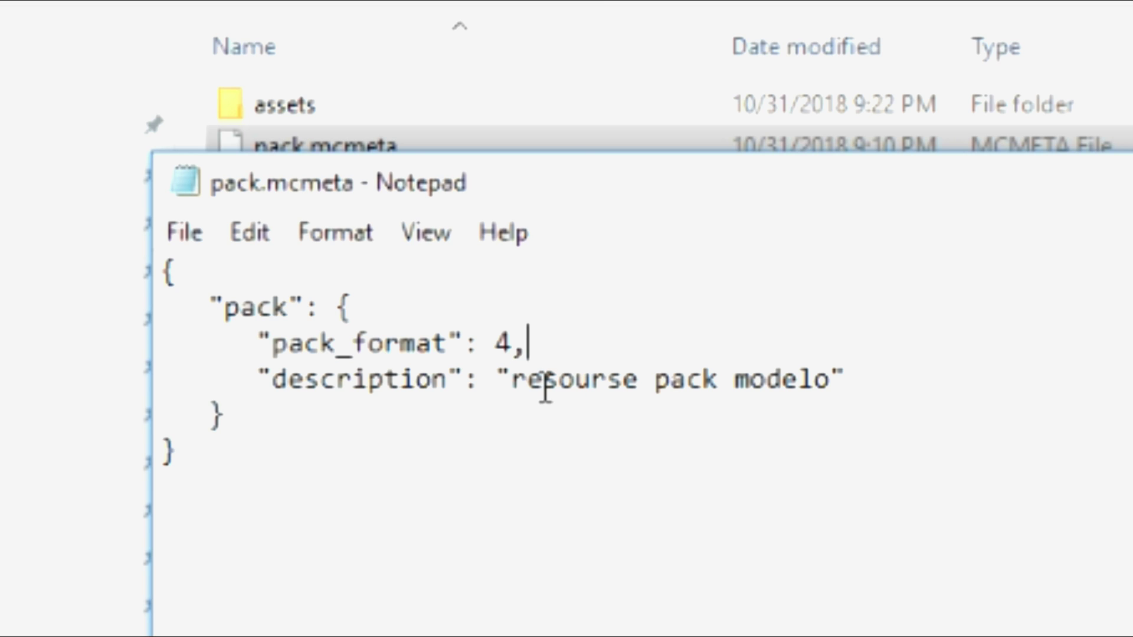
pyautogui.moveTo(511, 379); pyautogui.dragTo(830, 383)
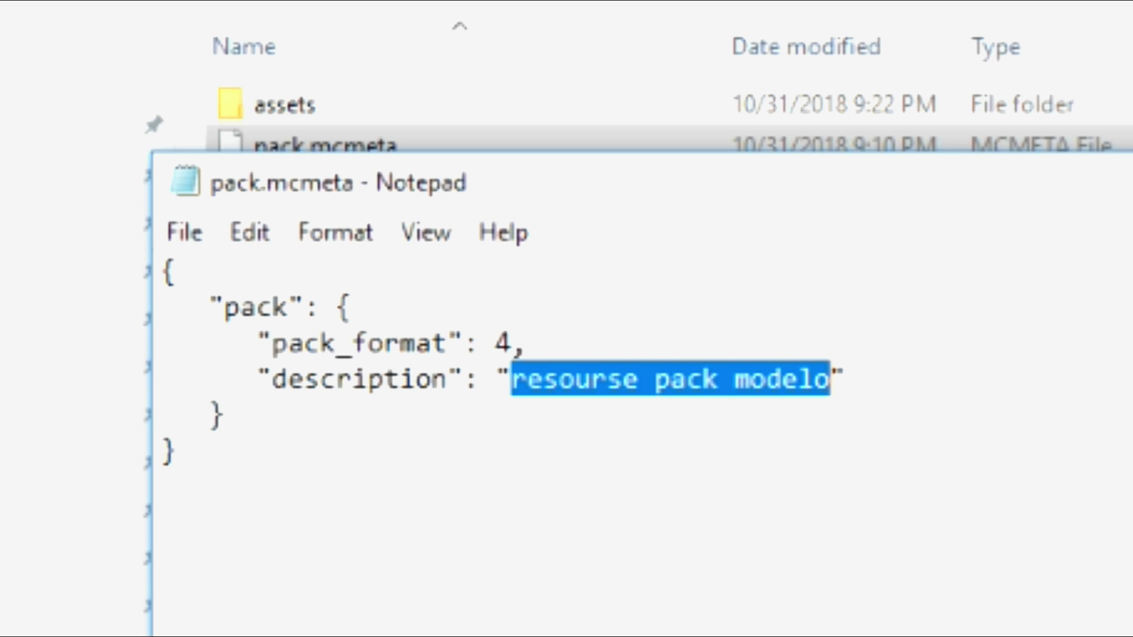
pyautogui.hotkey('alt', 'F4')
pyautogui.click(583, 505)
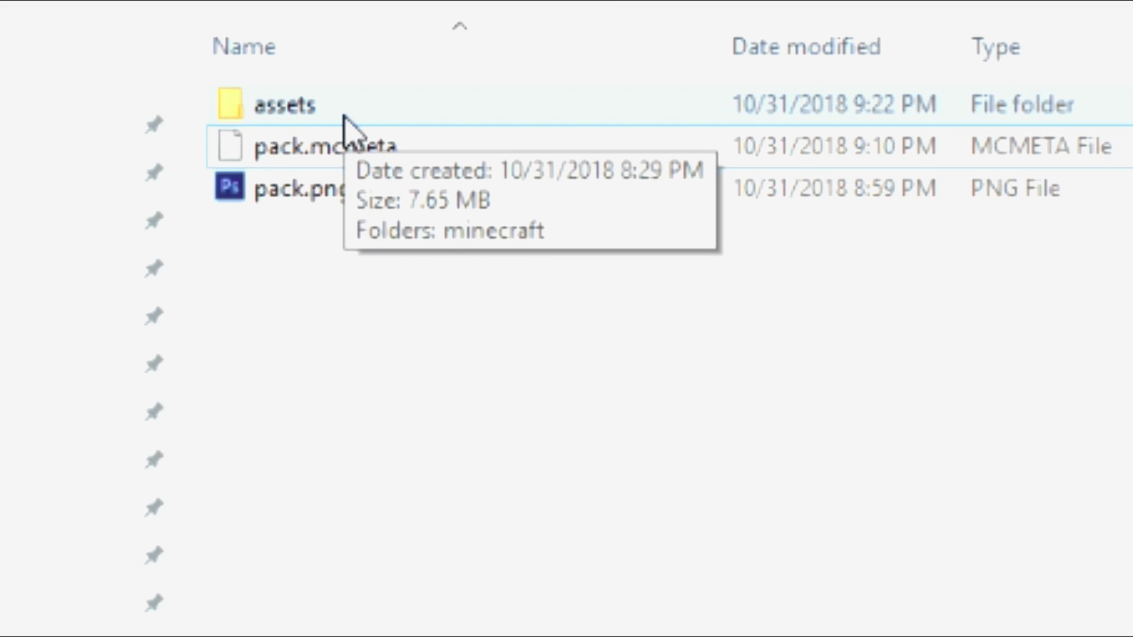
# Go back up to the resourcepacks folder and reopen the TUTORIAL pack folder
pyautogui.click(377, 116)
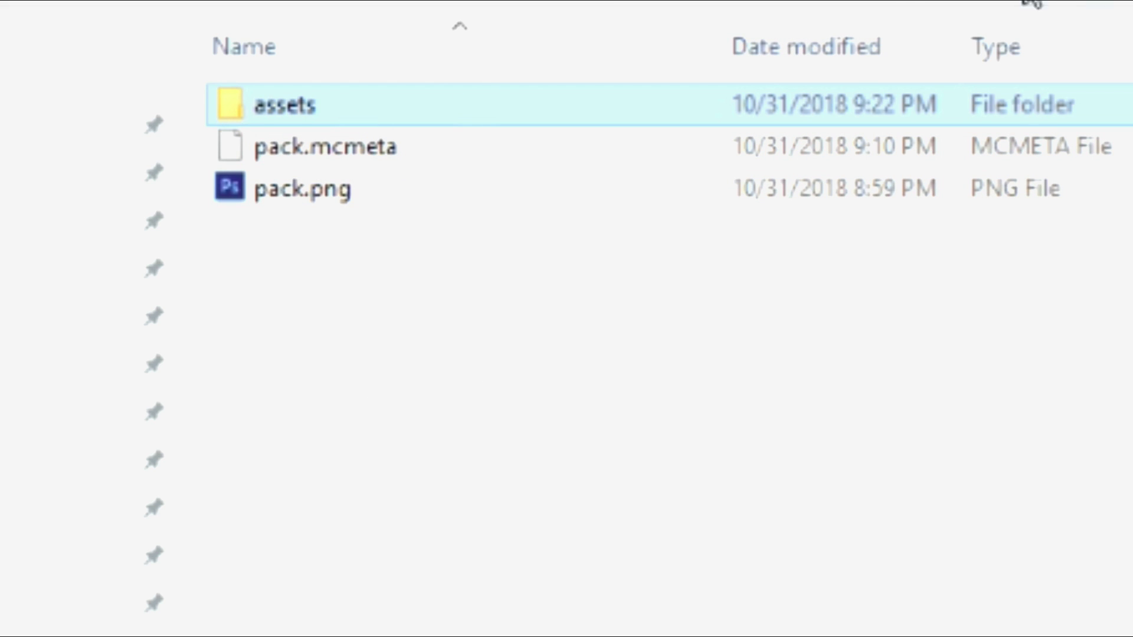
pyautogui.click(881, 7)
pyautogui.click(322, 256)
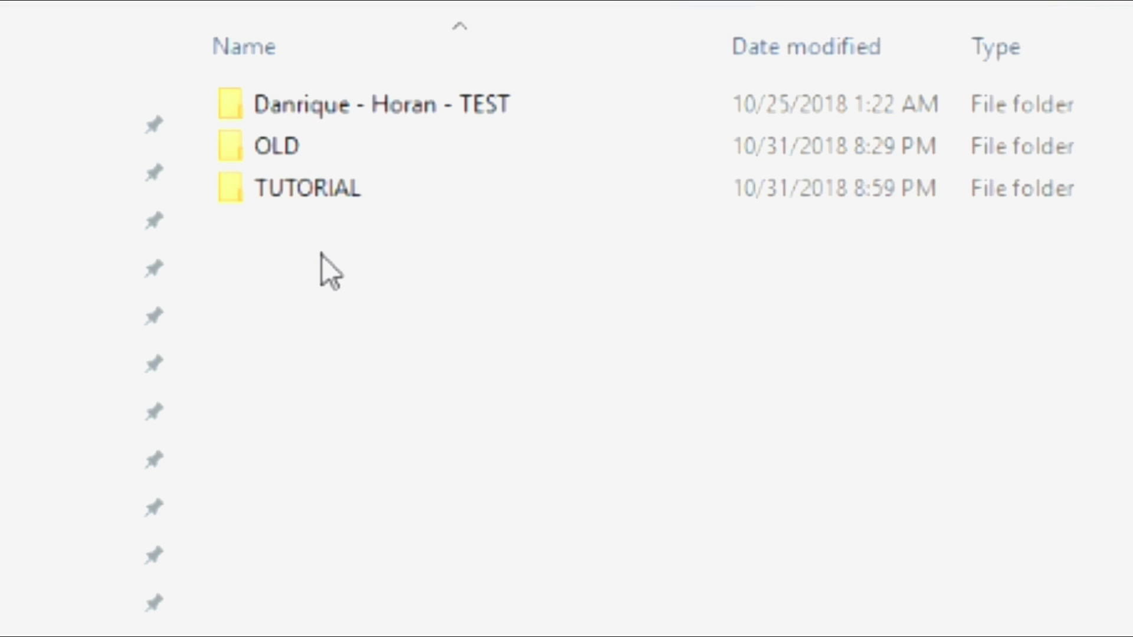
pyautogui.doubleClick(314, 193)
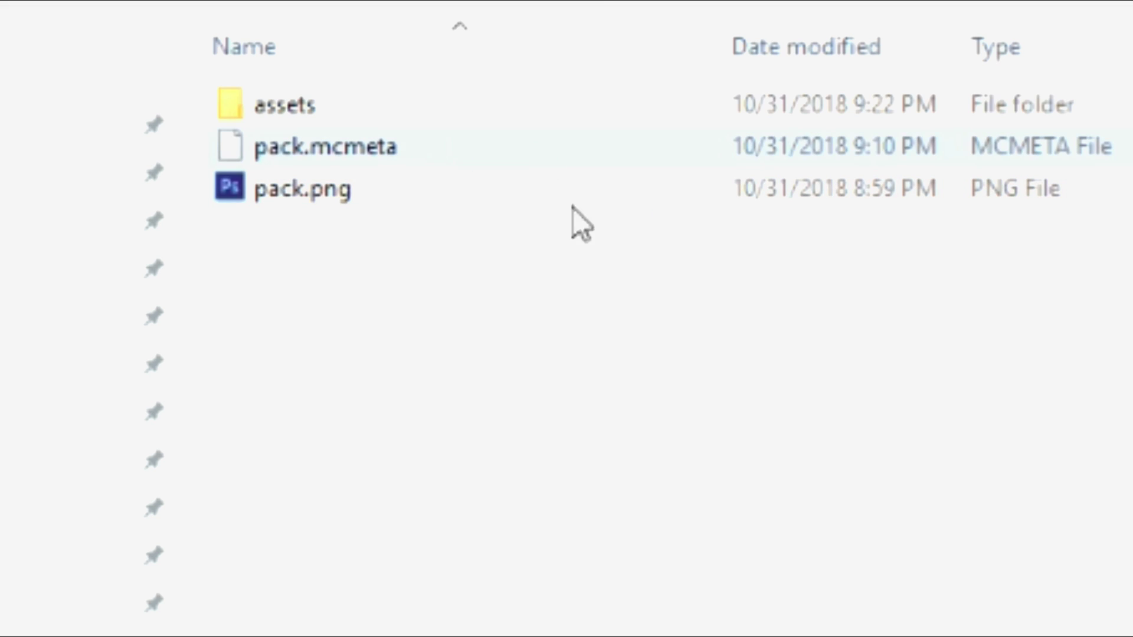
# Open the block folder under assets, minecraft, textures in the TUTORIAL pack to reach the block textures
pyautogui.doubleClick(345, 115)
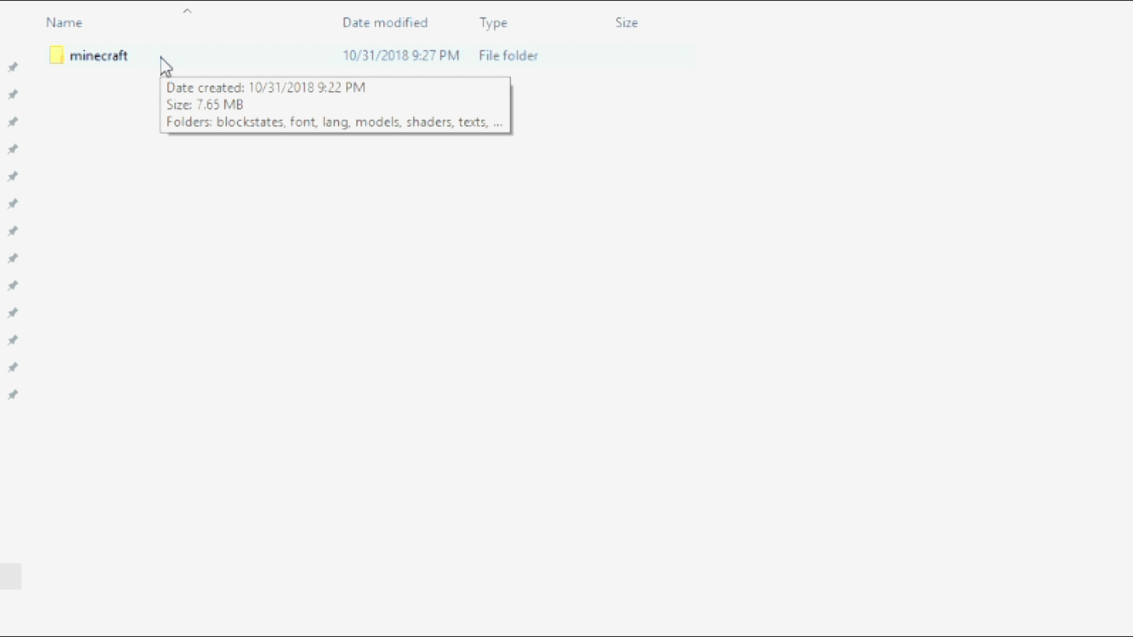
pyautogui.doubleClick(160, 59)
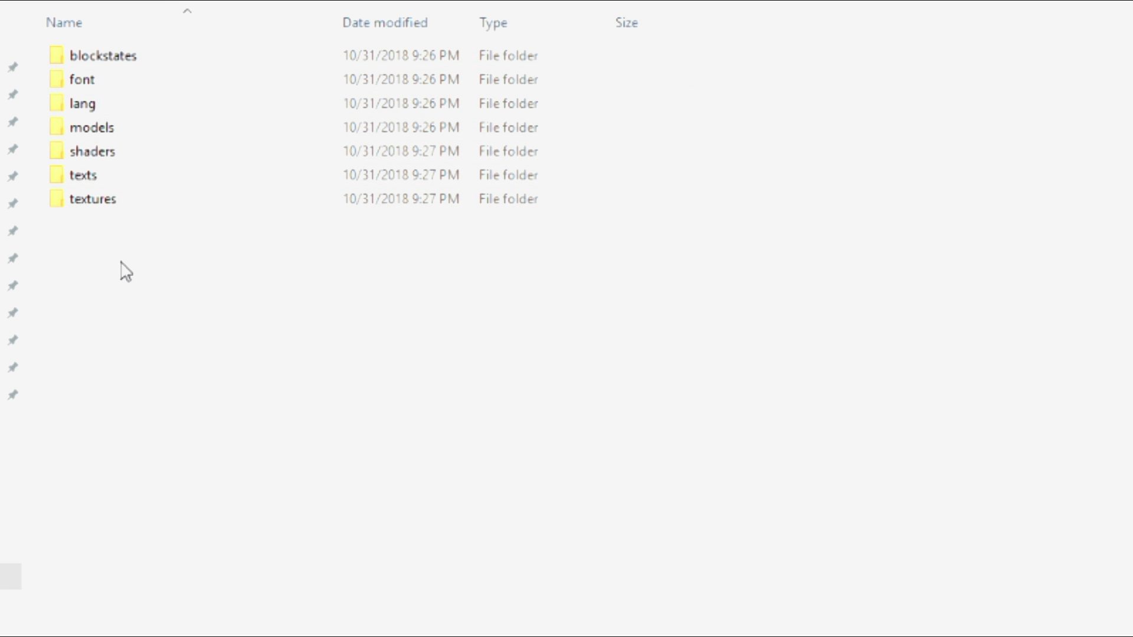
pyautogui.doubleClick(111, 200)
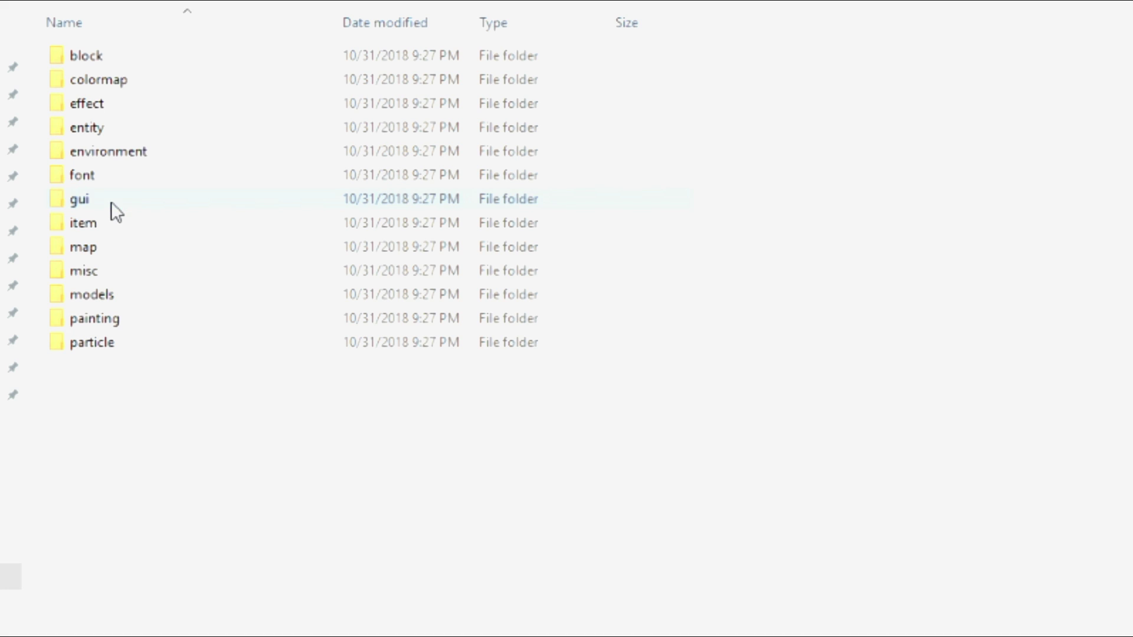
pyautogui.doubleClick(118, 59)
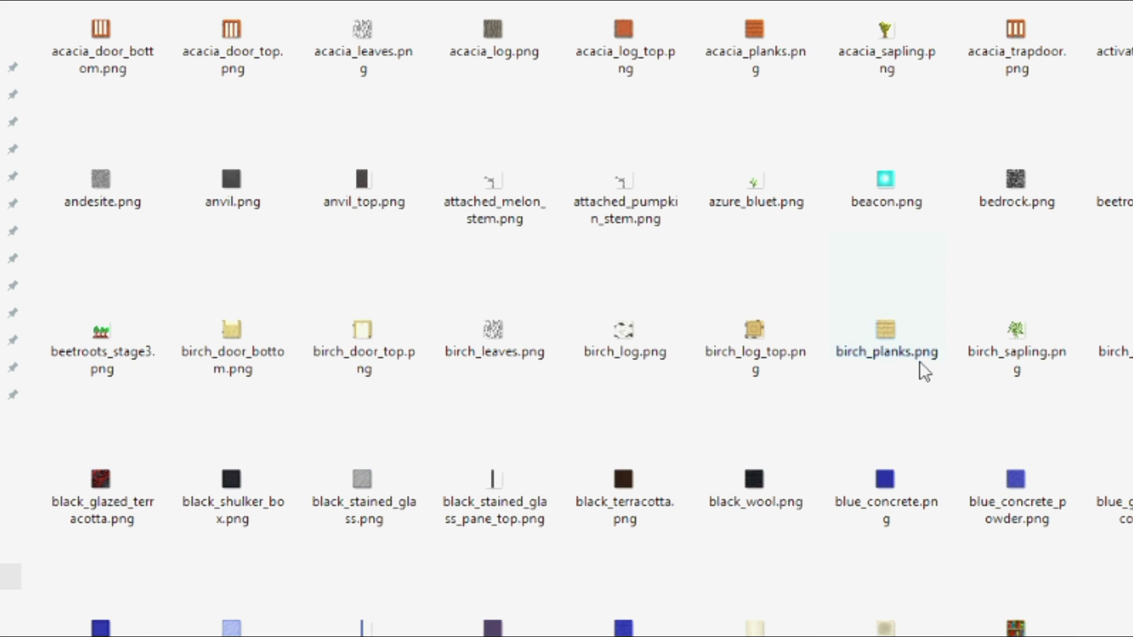